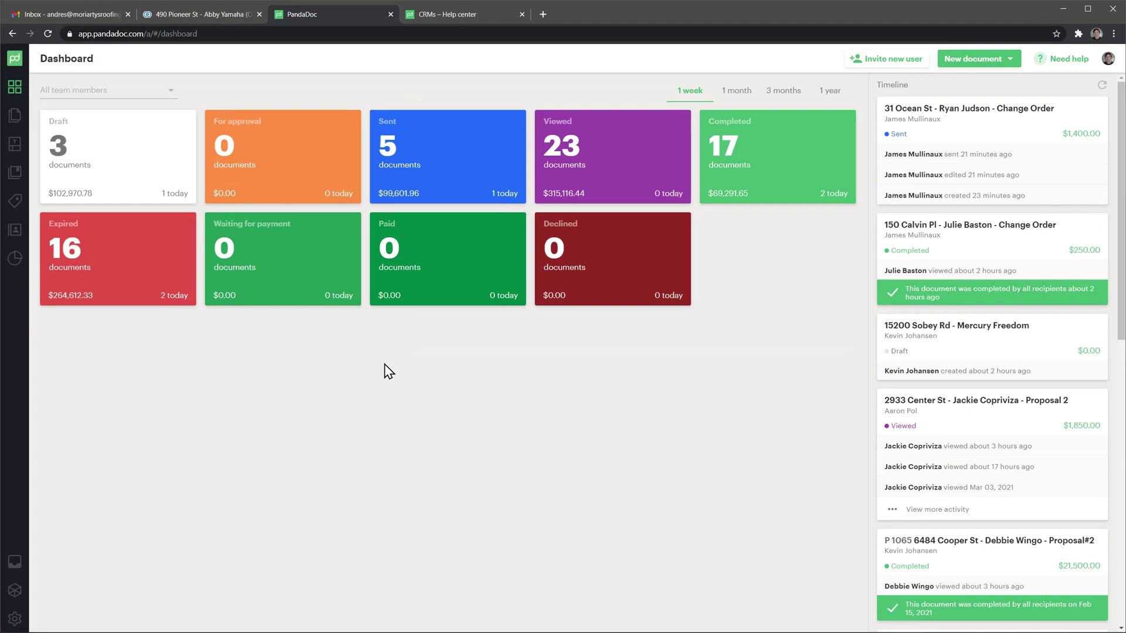
Open the workspace Integrations settings and scroll down to the enabled Zoho CRM card.
click(14, 620)
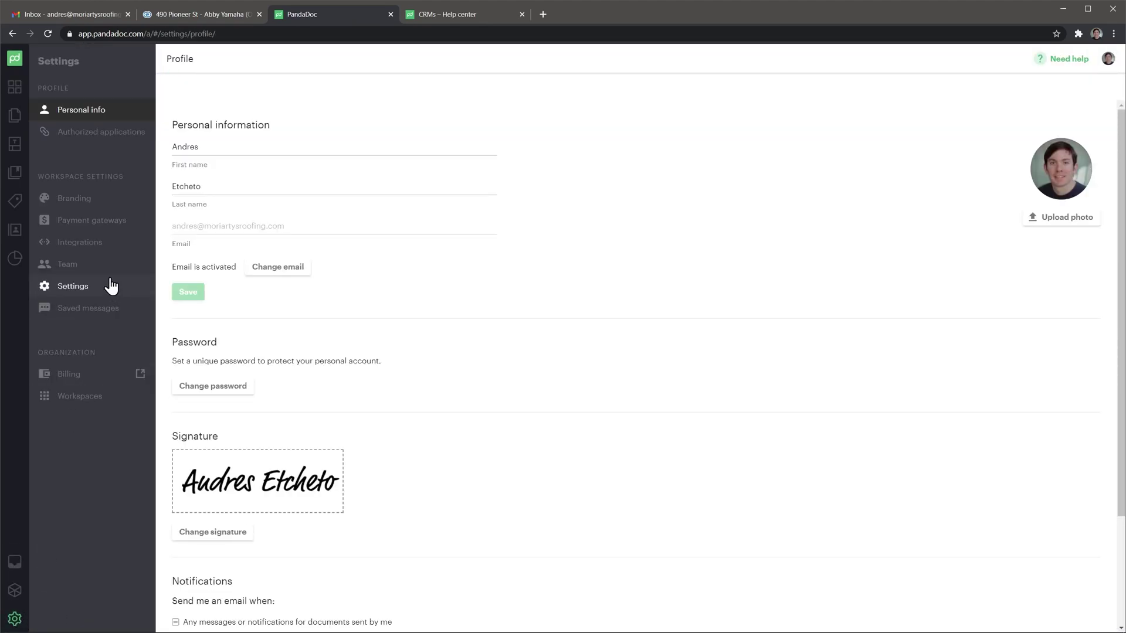
click(112, 249)
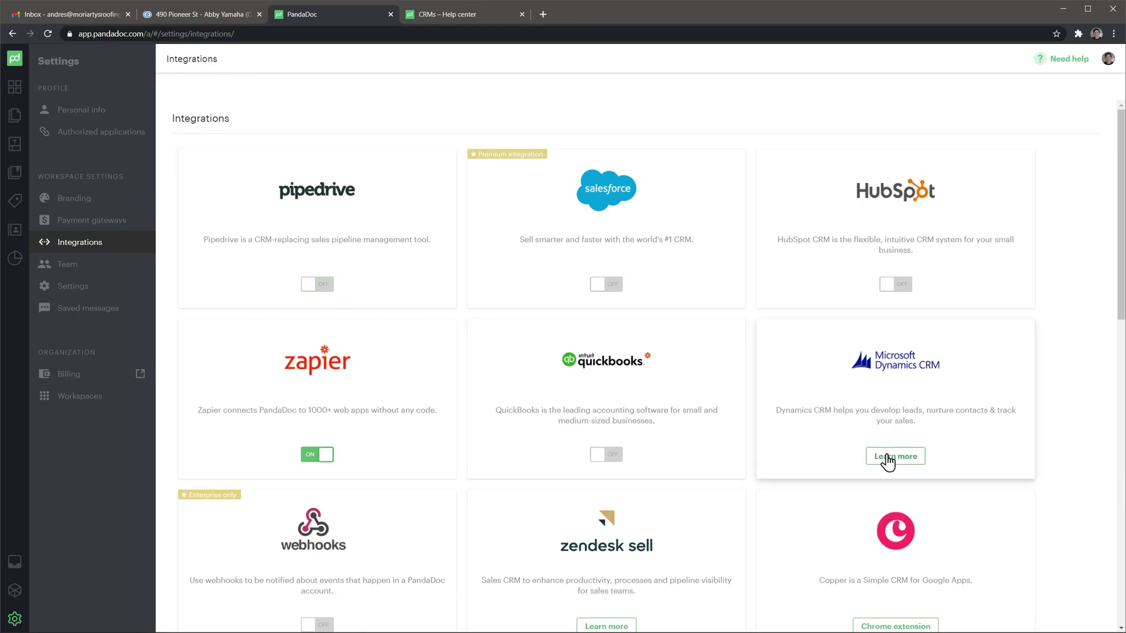
scroll(887, 462, down, 4)
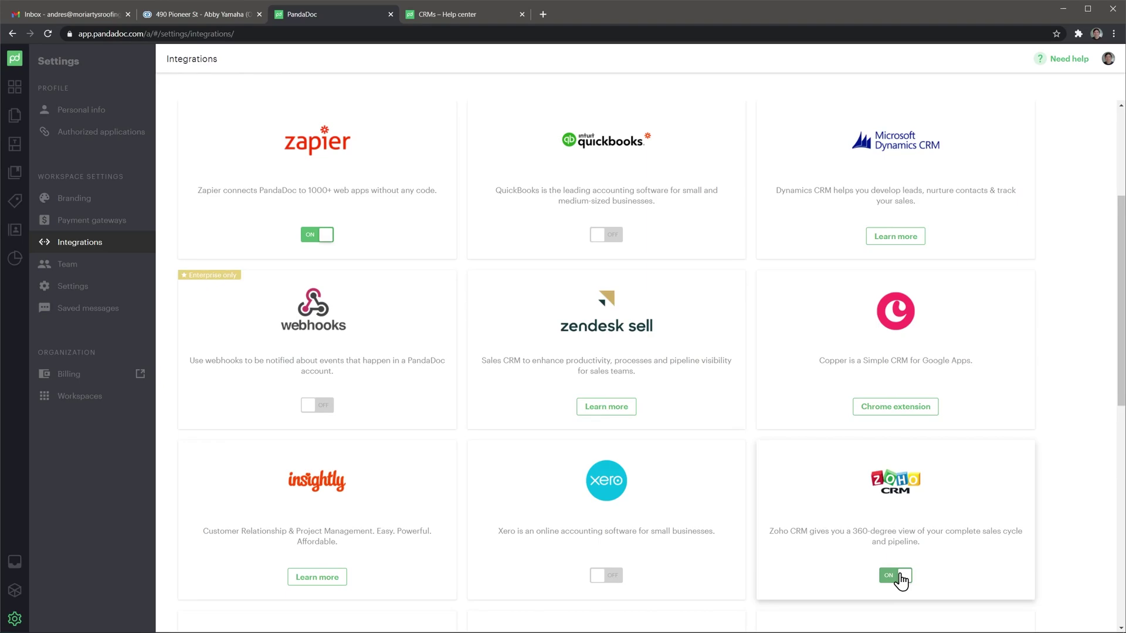
Switch to the 'CRMs – Help center' tab to view the Zoho CRM integration guides.
click(467, 13)
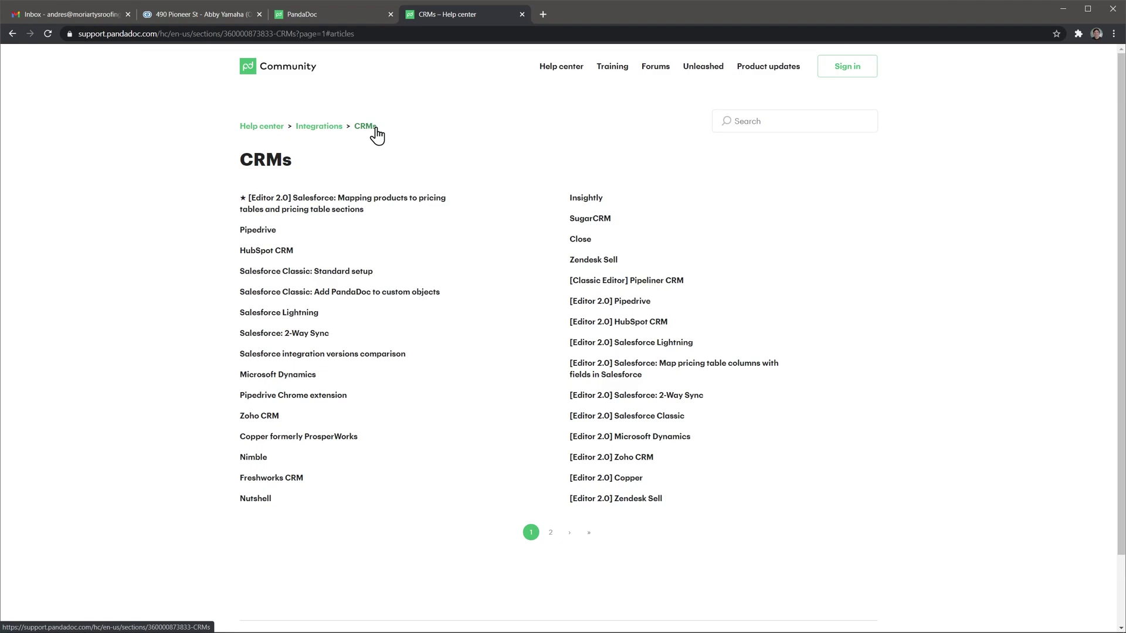
Return to PandaDoc and open Test Template from the Templates list in the editor.
click(343, 18)
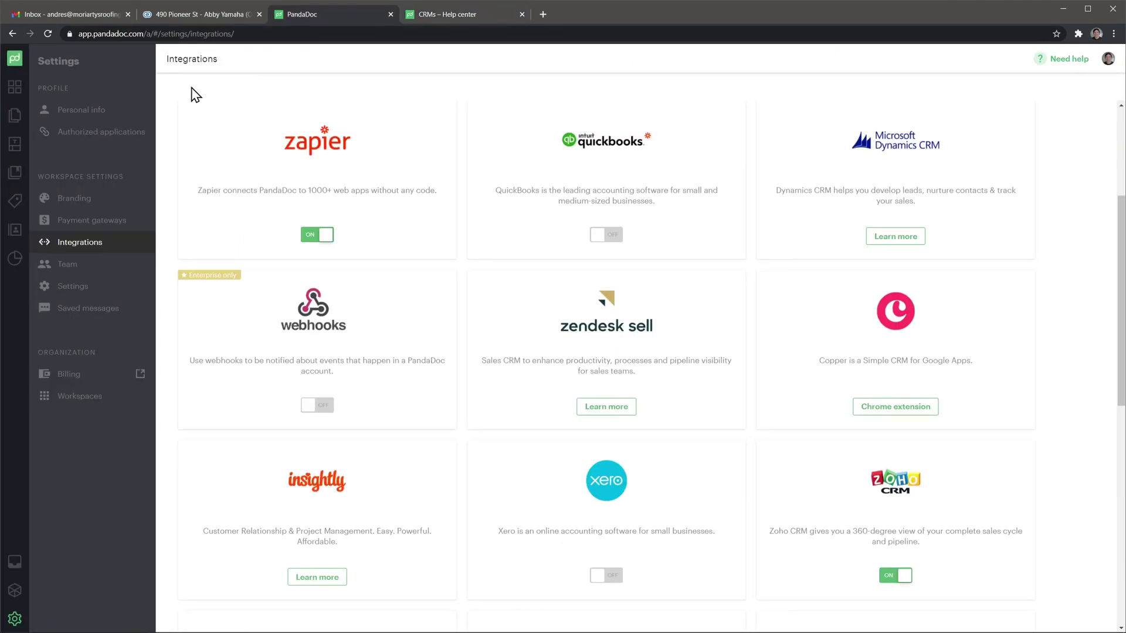
click(16, 145)
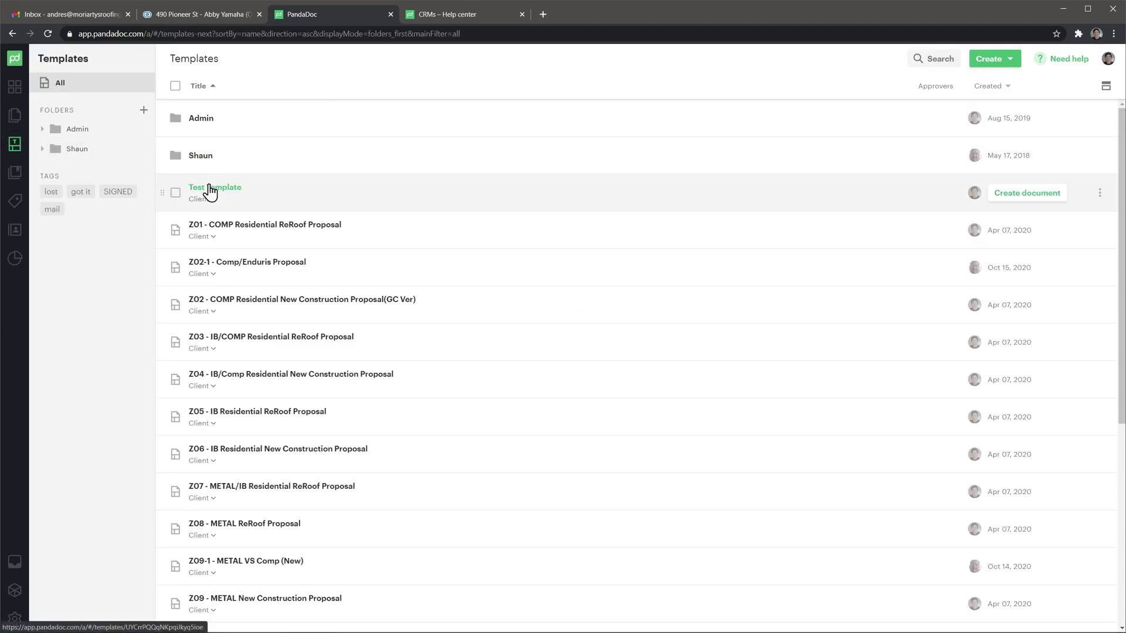
click(210, 189)
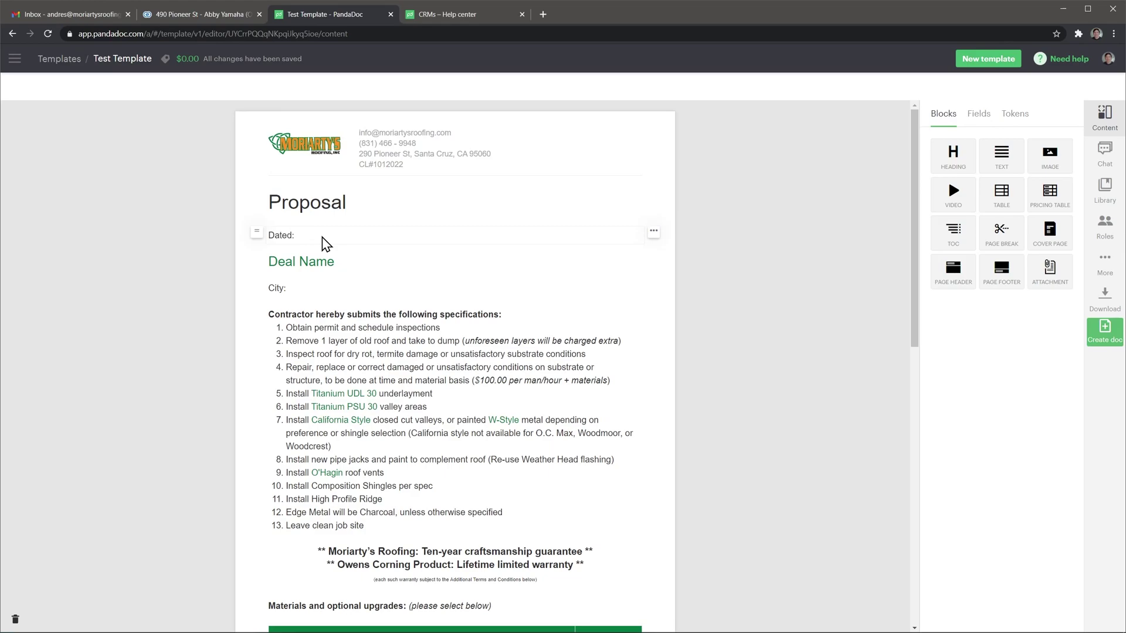
Paste the [Document.CreatedDate] token after 'Dated:' in the proposal's date line.
click(323, 237)
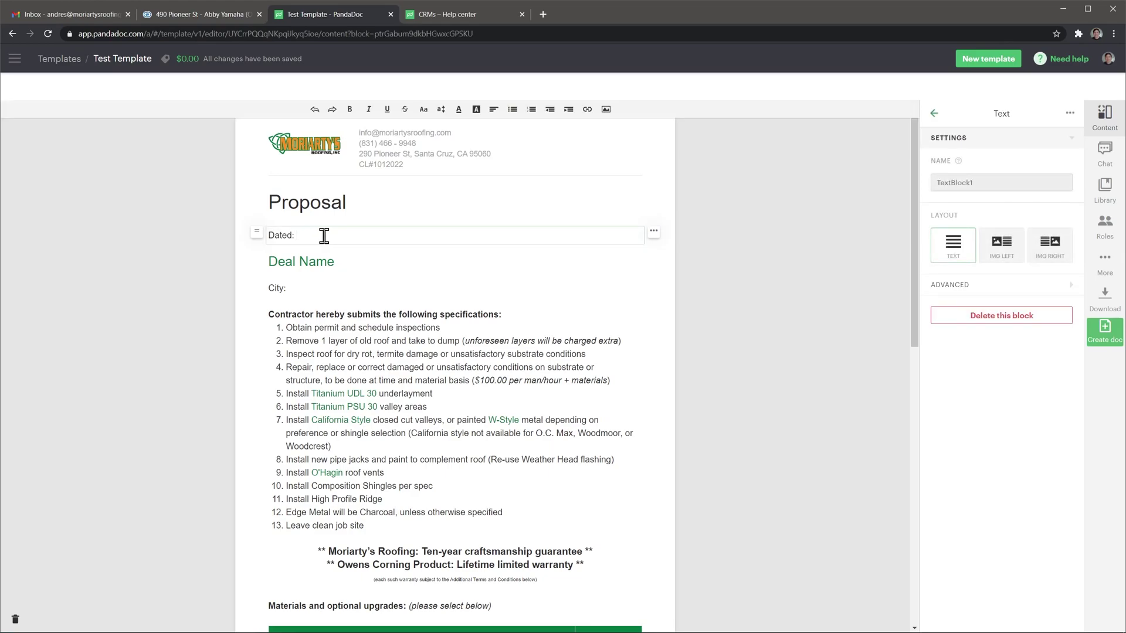
click(934, 114)
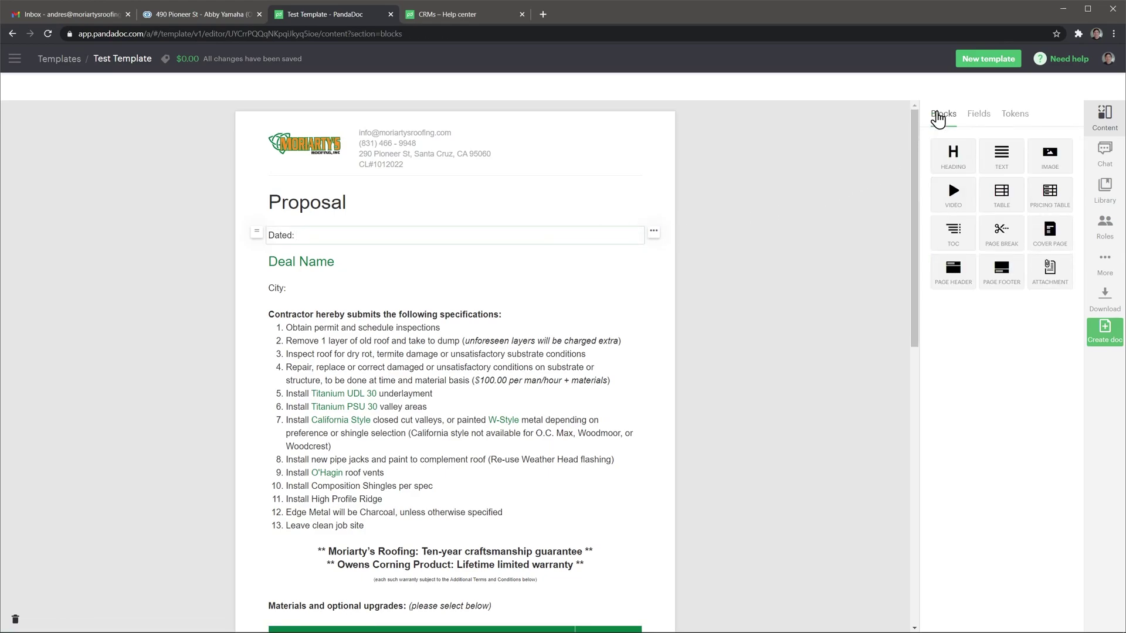
click(1015, 116)
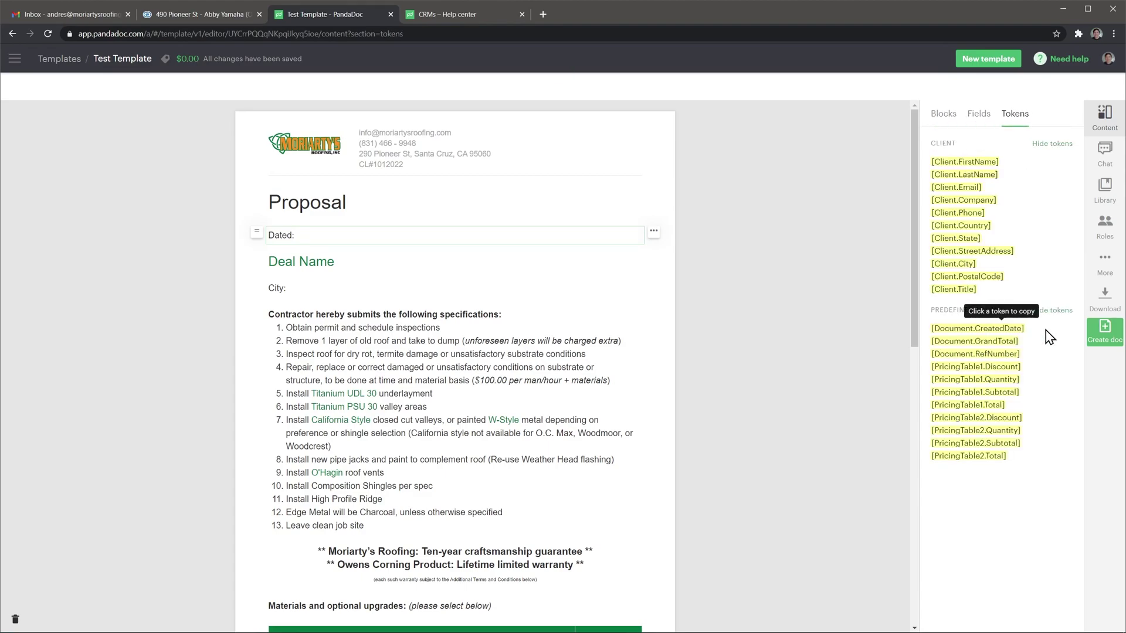
click(384, 234)
text([Document.CreatedDate])
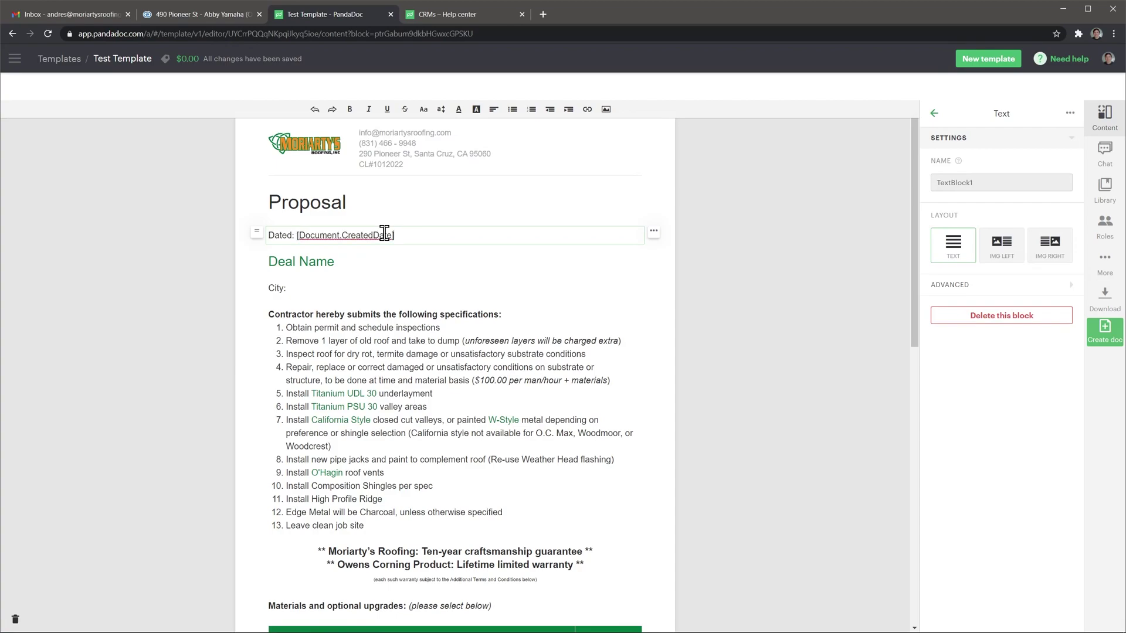
click(242, 262)
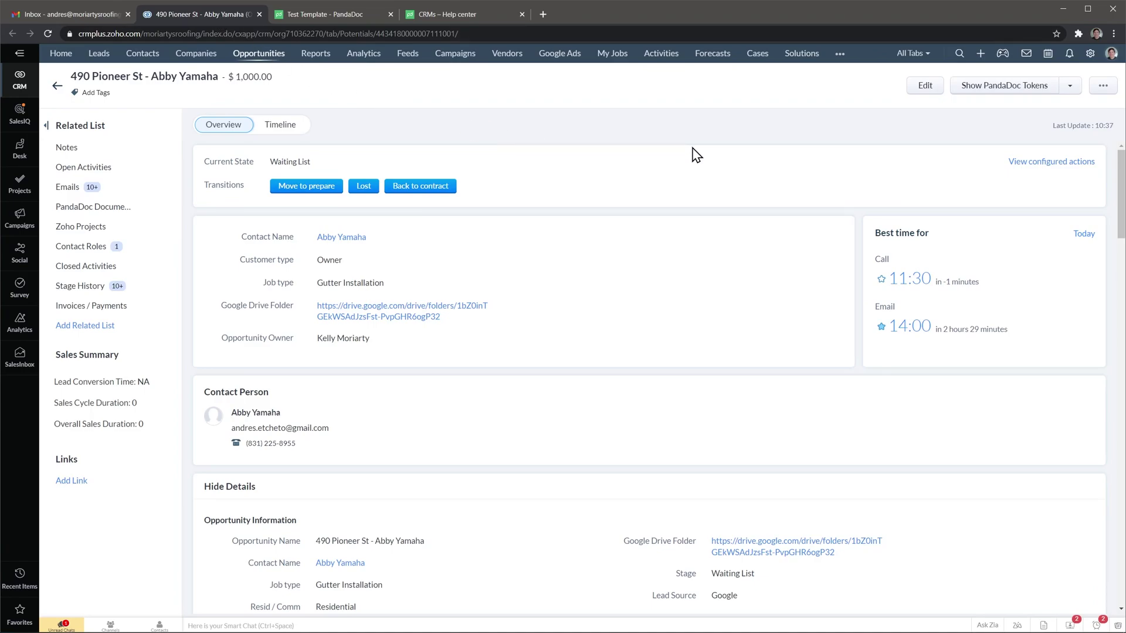
Open the Zoho CRM deal's PandaDoc token list via Show PandaDoc Tokens.
click(1007, 87)
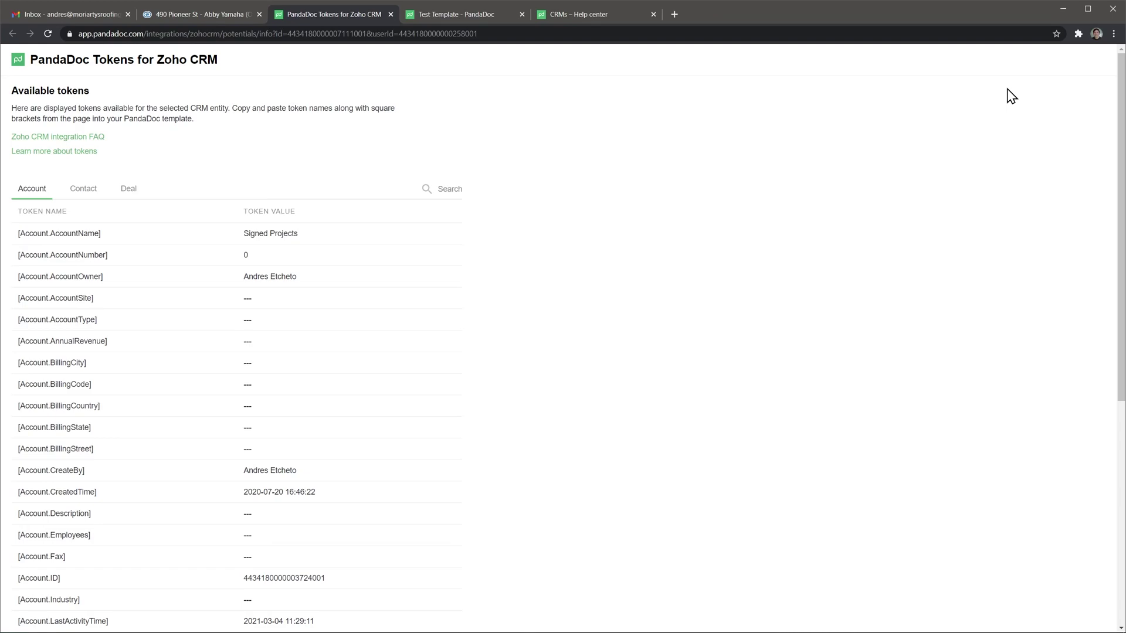
Select the [Deal.PotentialName] token from the Deal tokens list for copying.
click(128, 196)
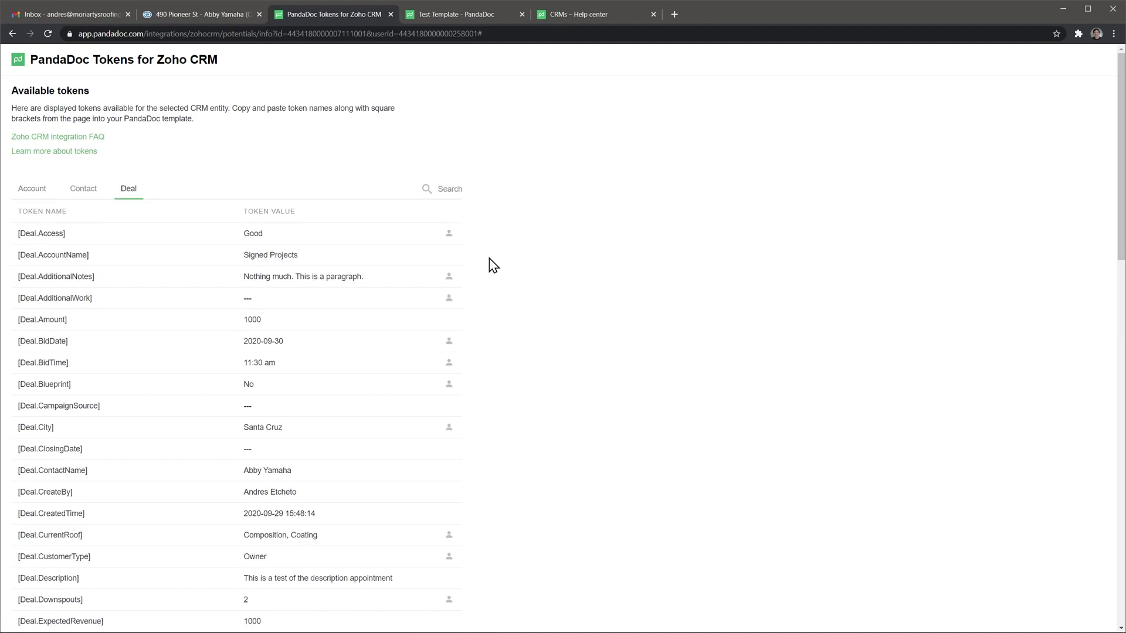
scroll(501, 297, down, 4)
scroll(505, 297, down, 5)
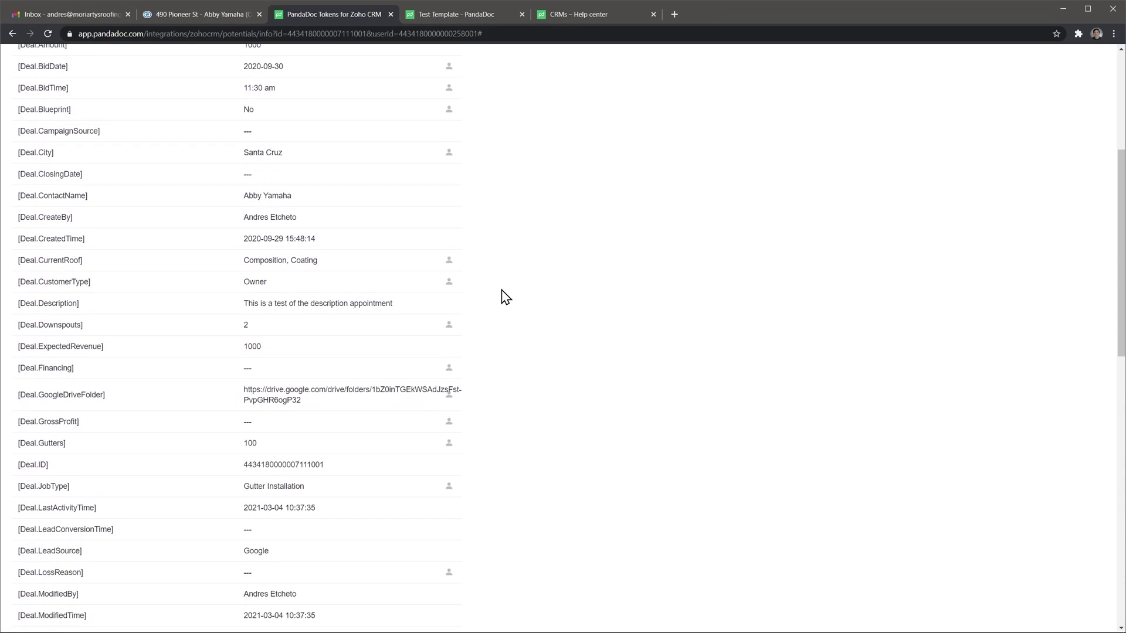
scroll(505, 298, down, 1)
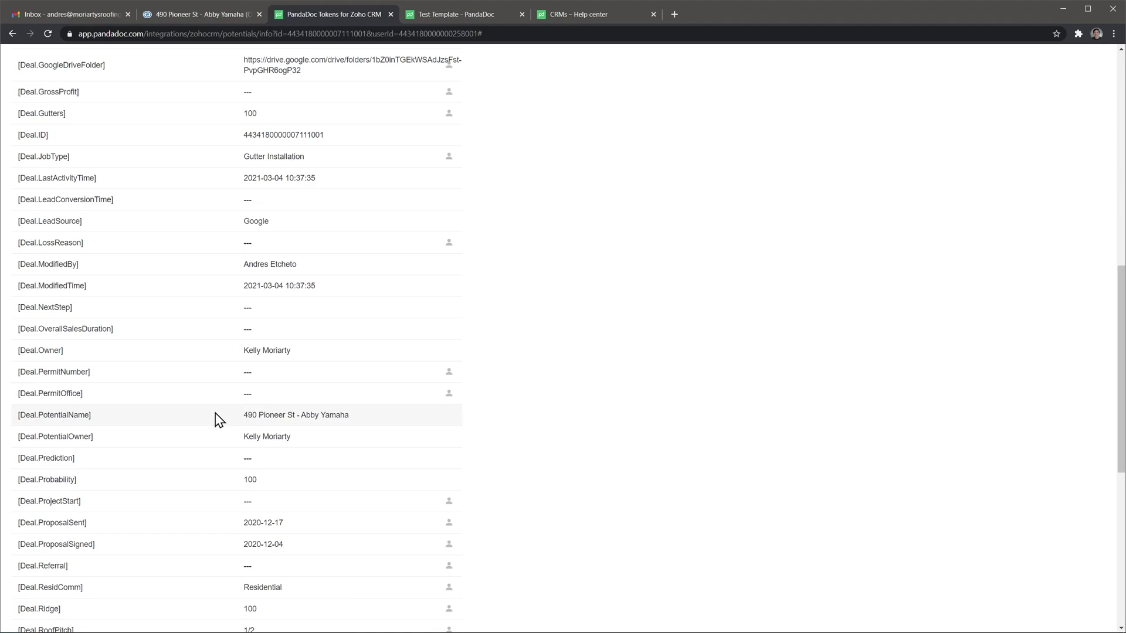
drag(92, 415, 17, 415)
key(ctrl+c)
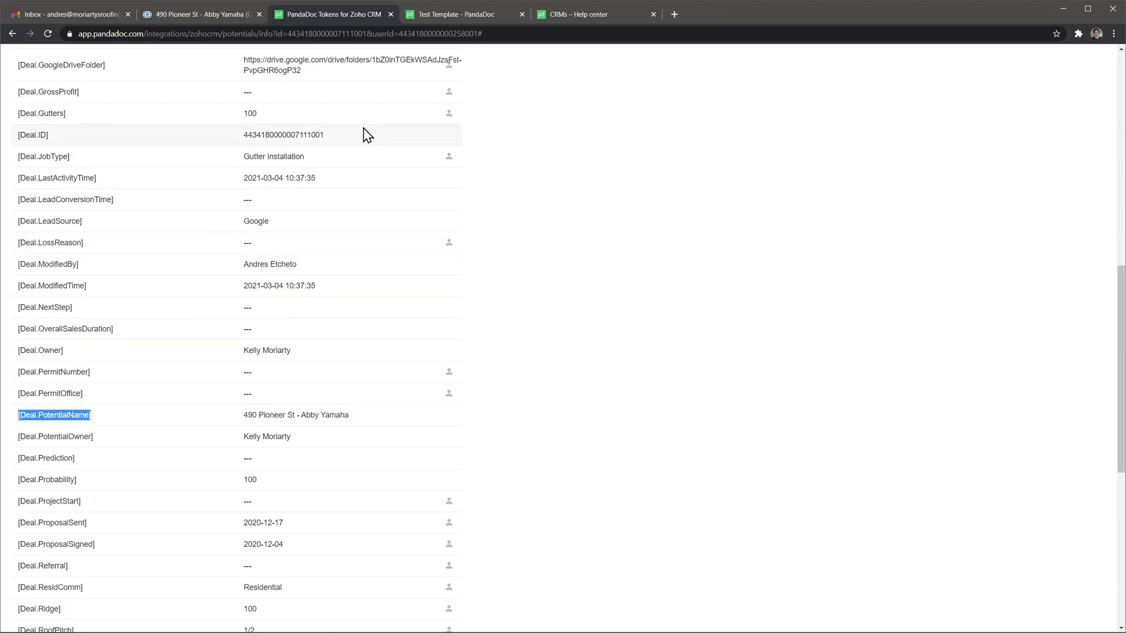
Replace the template's 'Deal Name' heading text with the [Deal.PotentialName] token.
click(464, 16)
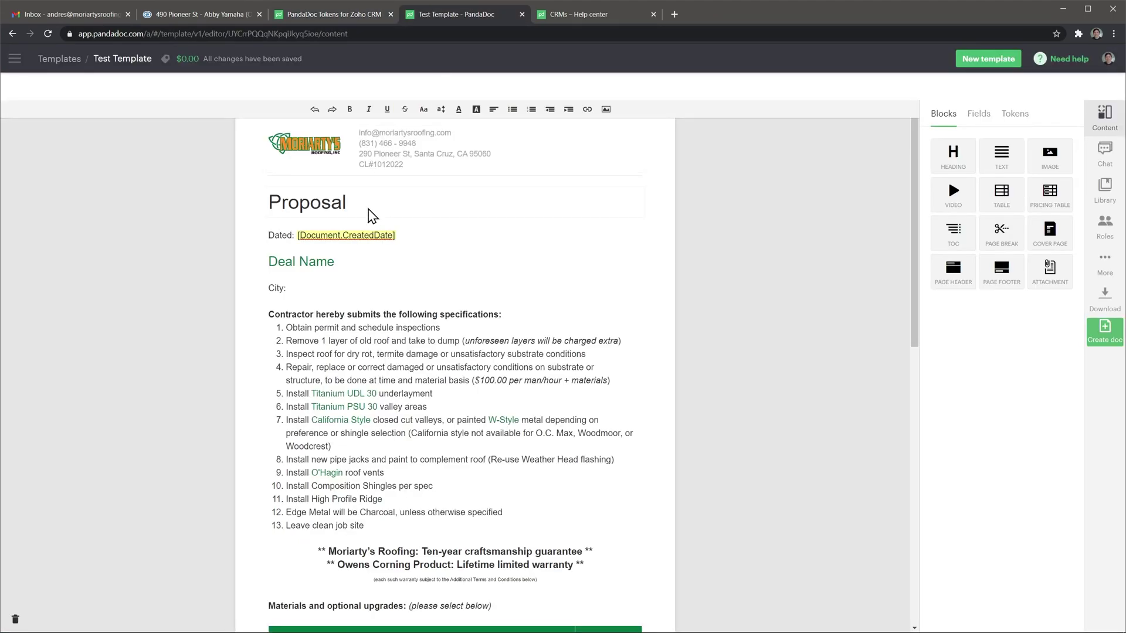
click(349, 265)
drag(334, 263, 270, 262)
key(ctrl+v)
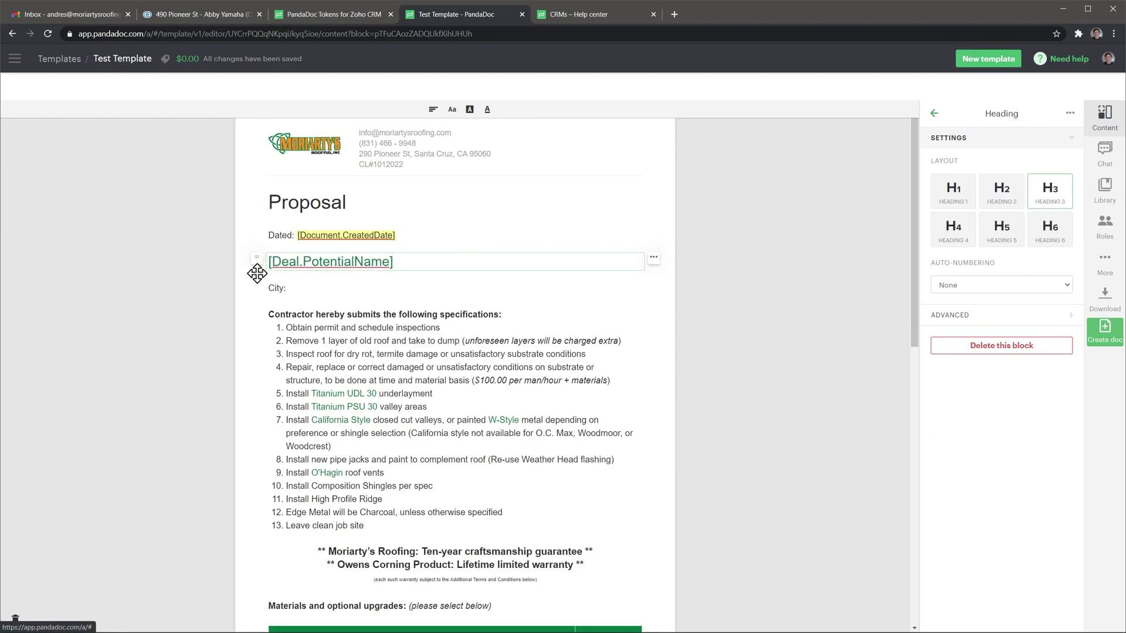
click(214, 302)
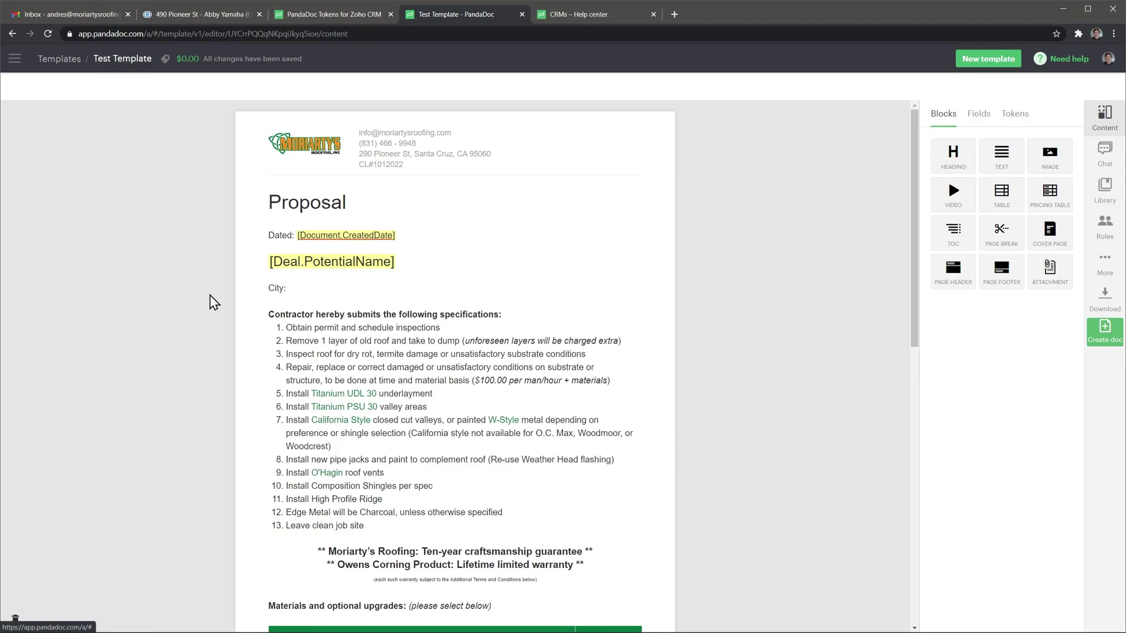
mouse_move(253, 288)
Search the token list for 'ty' and select the [Deal.City] token.
click(299, 18)
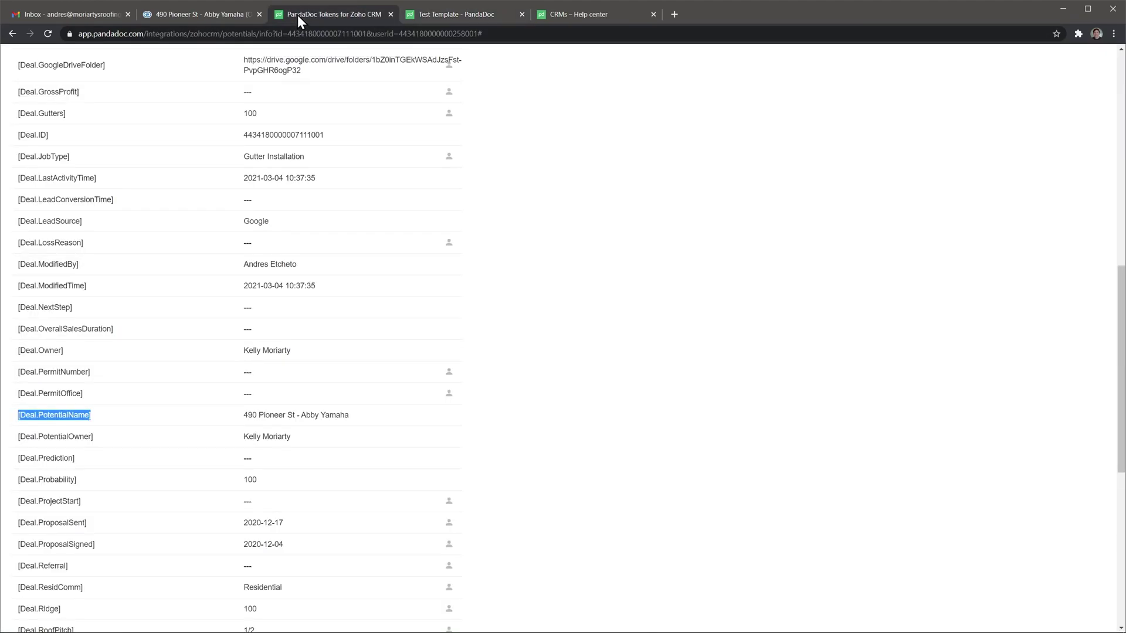
scroll(324, 173, up, 8)
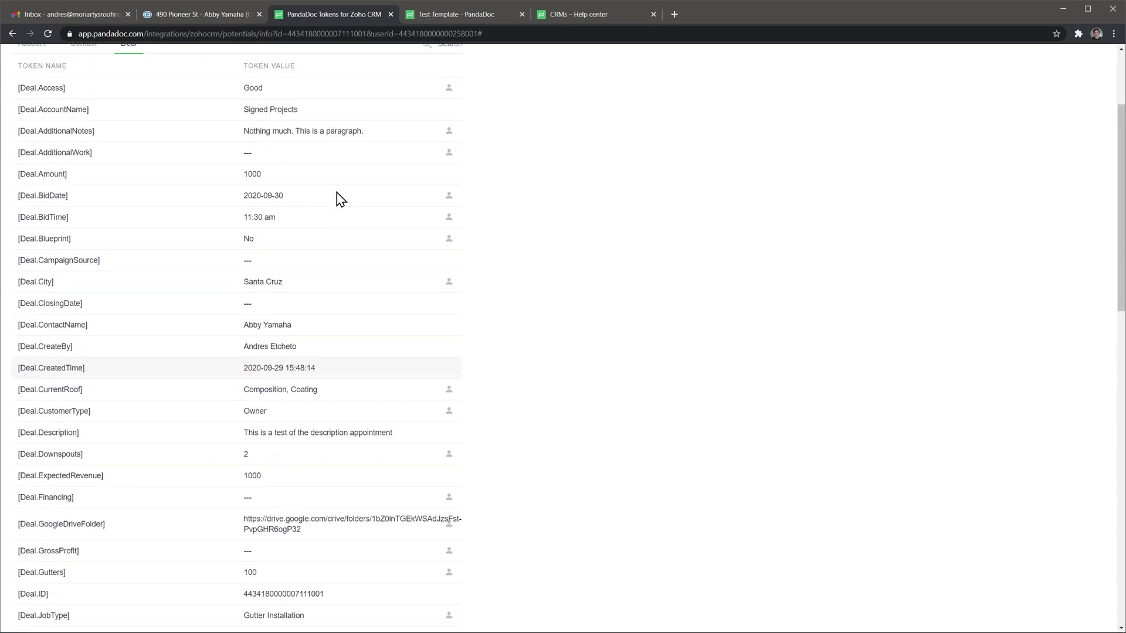
scroll(341, 199, up, 1)
click(441, 78)
text(ty)
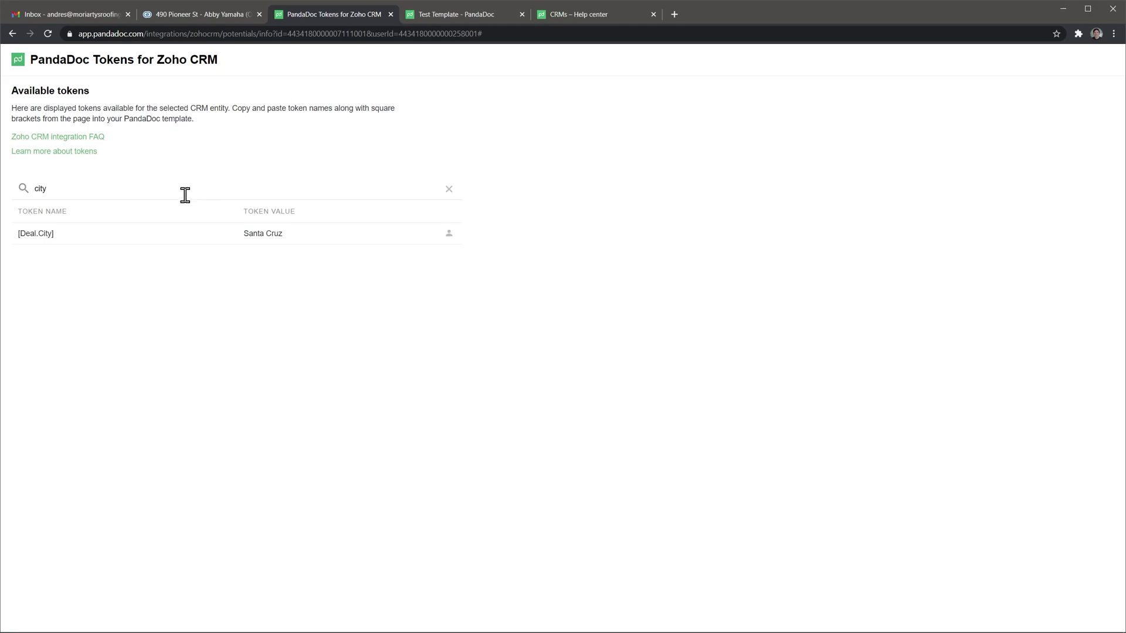
drag(81, 239, 18, 233)
key(ctrl+c)
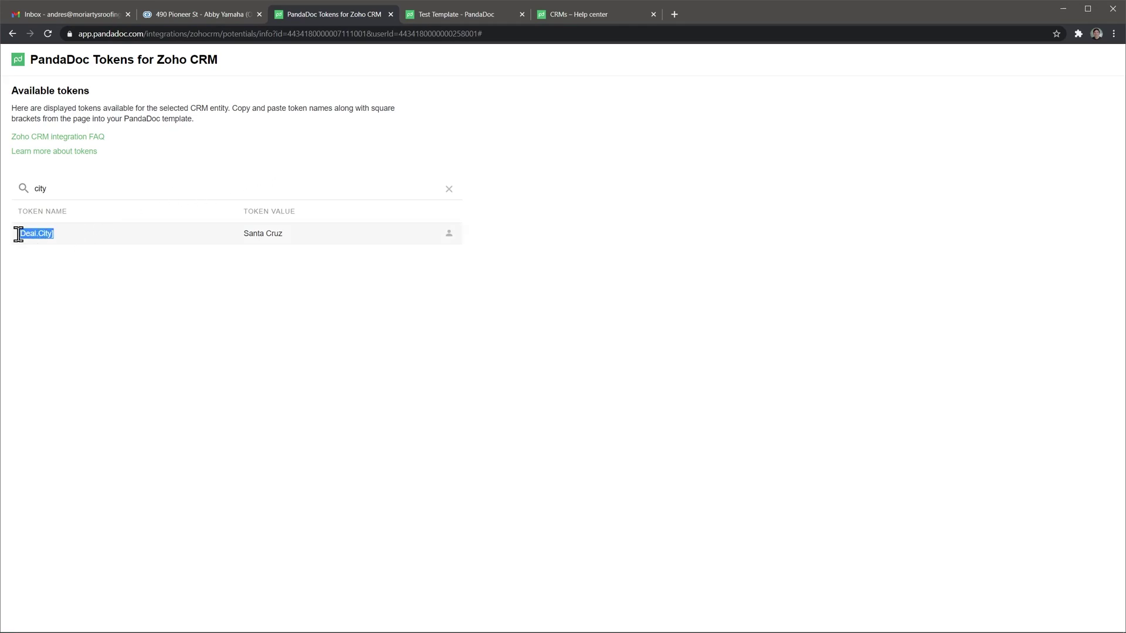
Paste [Deal.City] after 'City:' in the Test Template proposal.
click(468, 12)
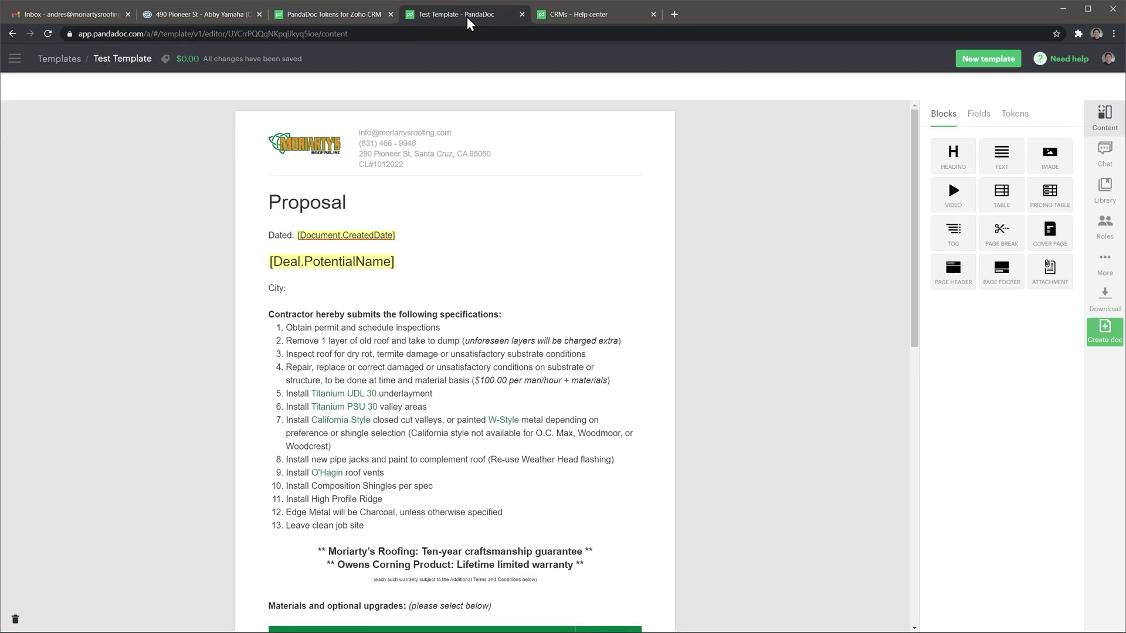
click(319, 288)
key(ctrl+v)
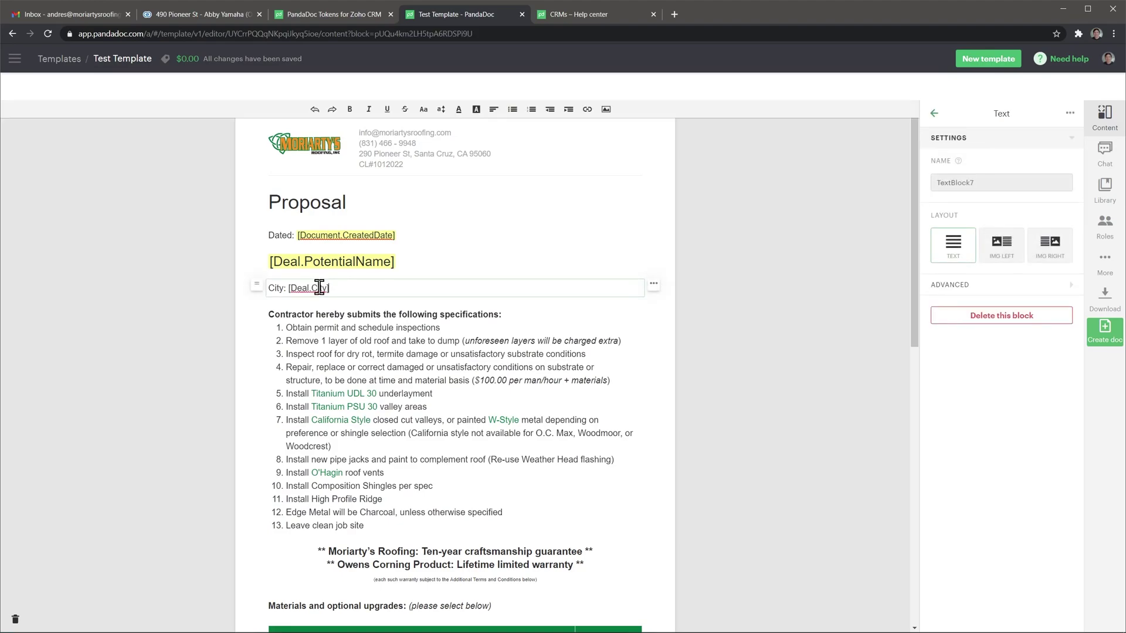
click(206, 344)
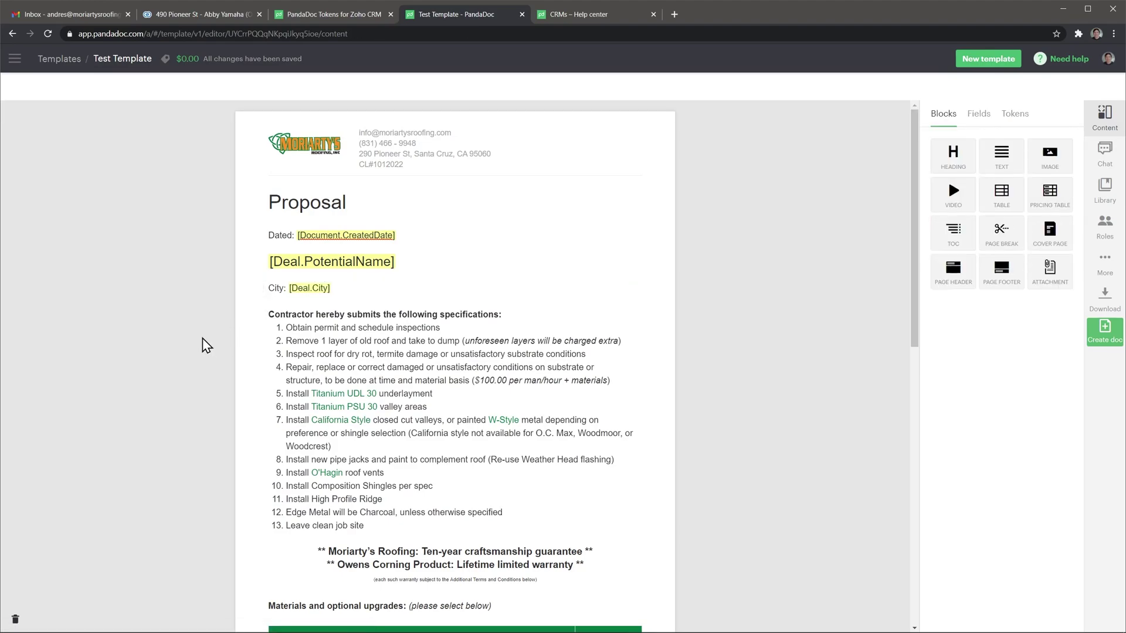
scroll(206, 344, down, 10)
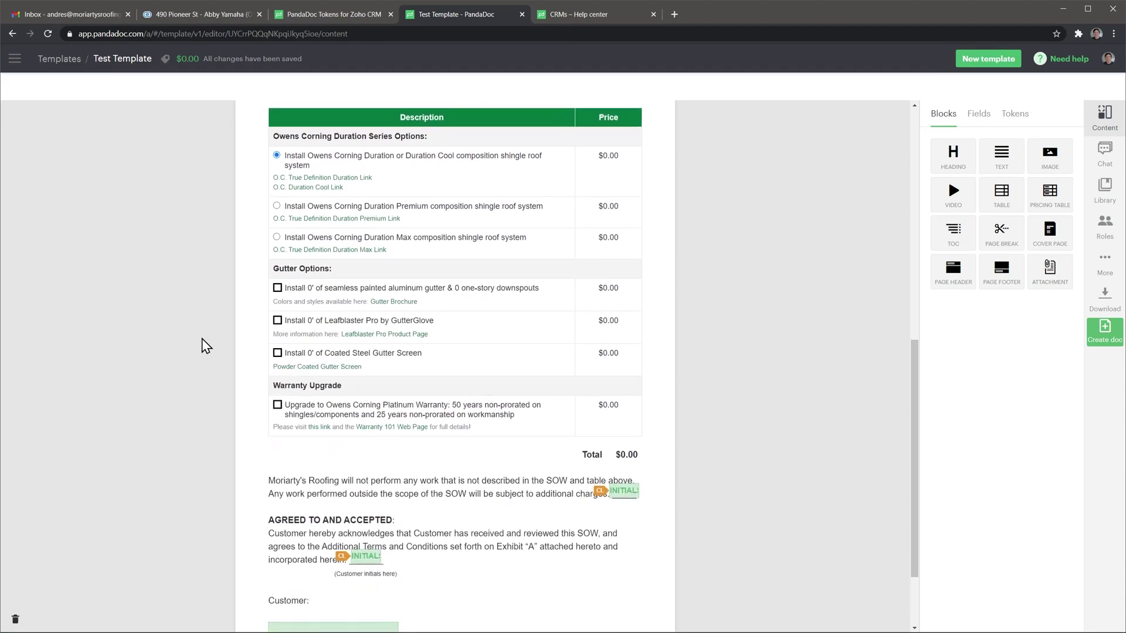
scroll(206, 346, down, 1)
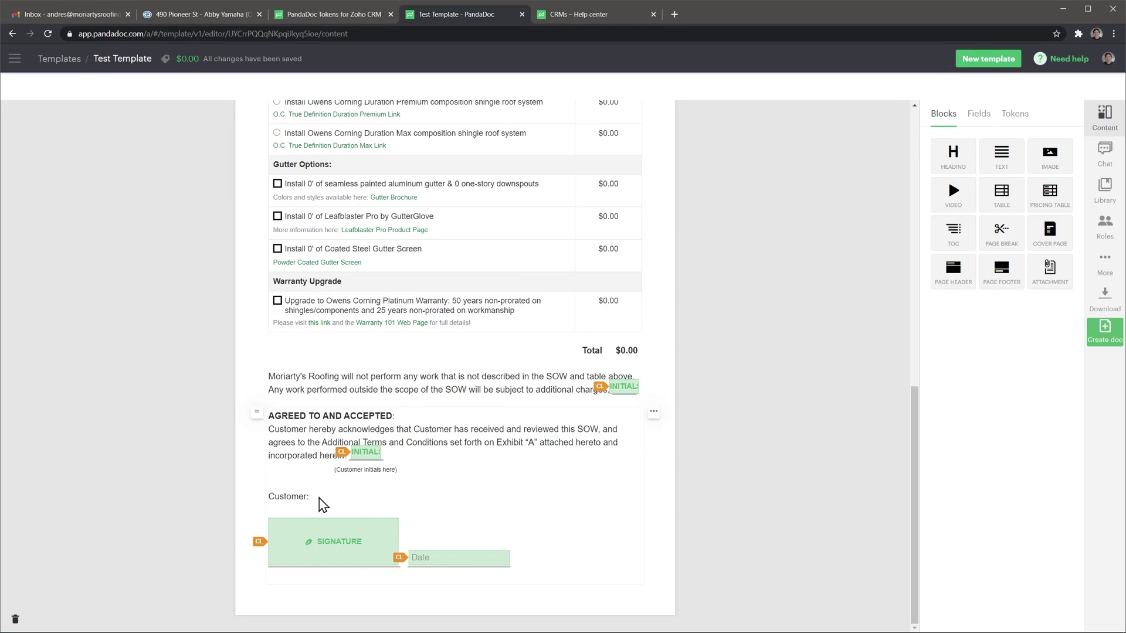
Clear the token search, browse Contact and Deal tokens, and select [Deal.ContactName].
click(364, 15)
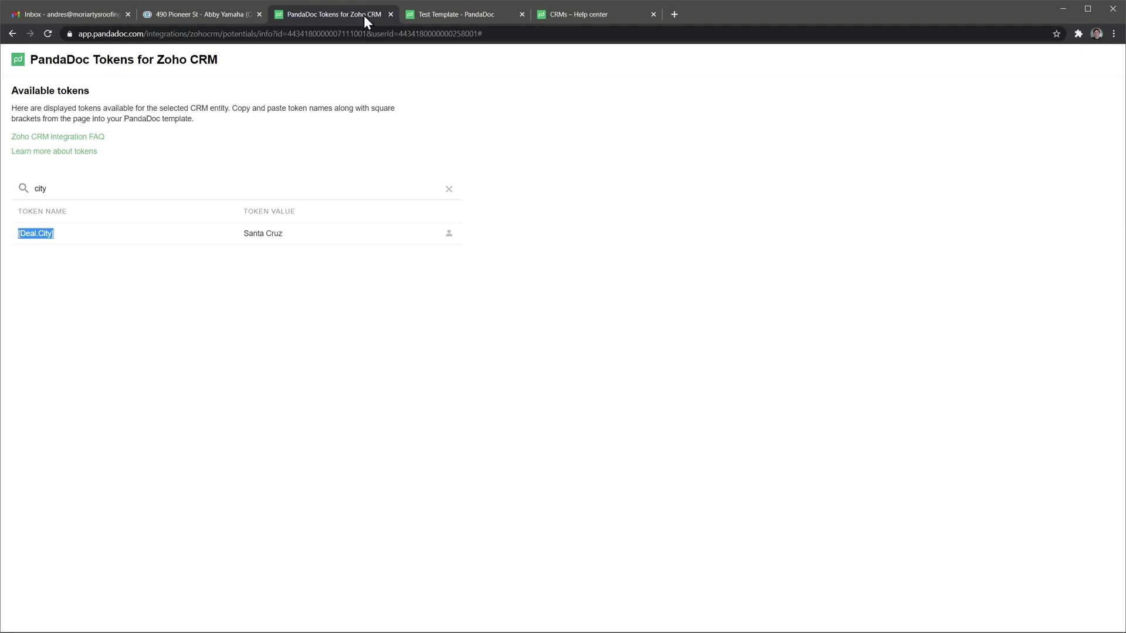
click(448, 189)
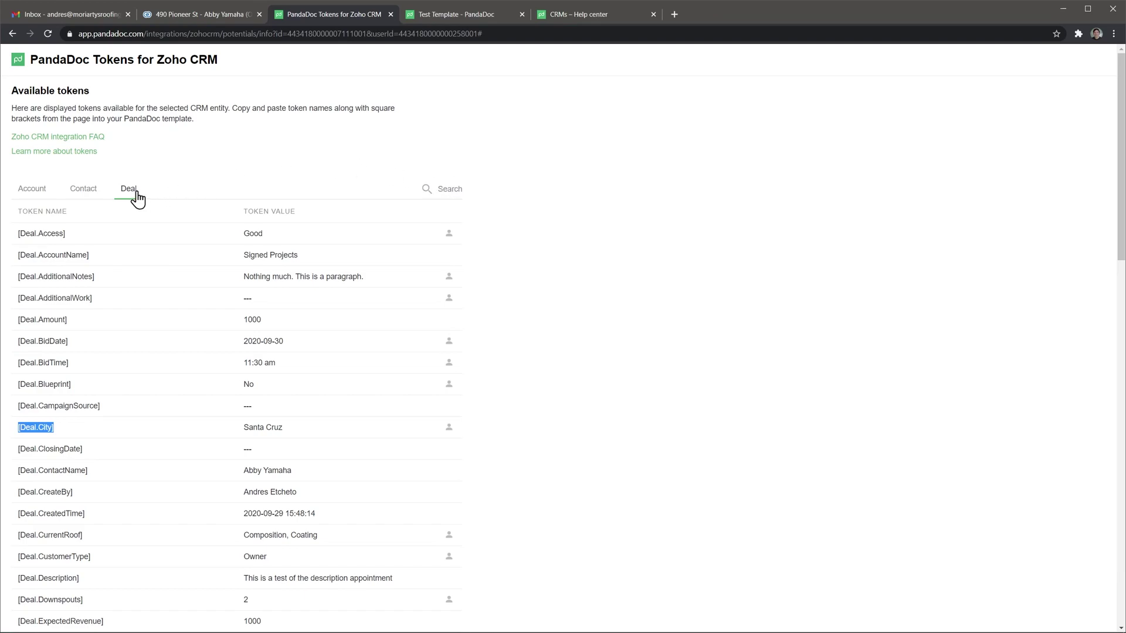
click(90, 189)
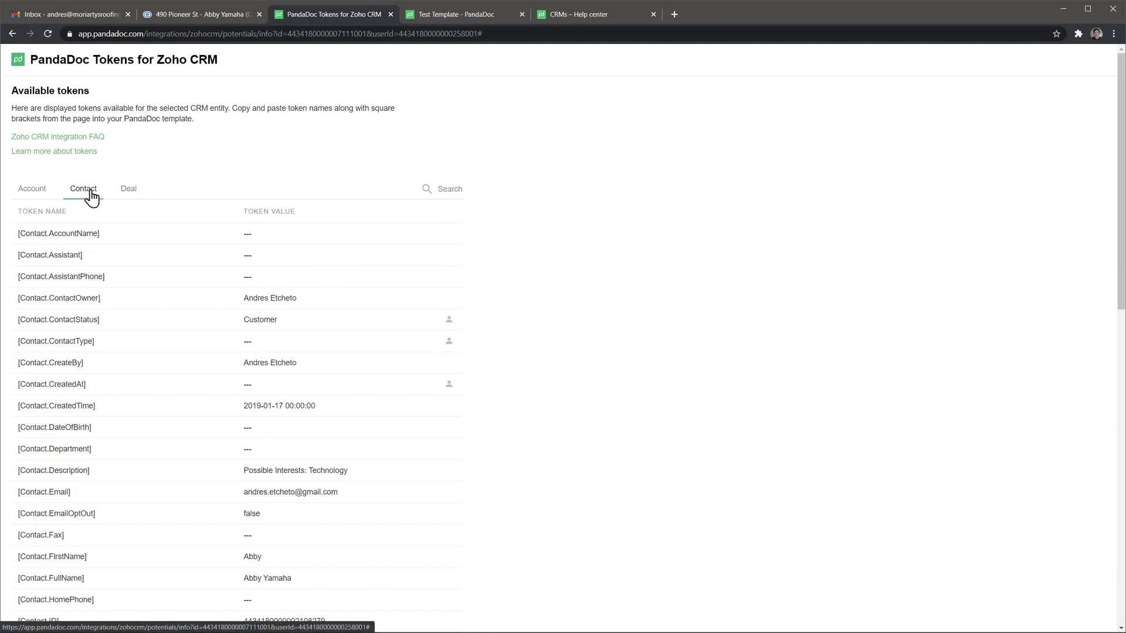
click(129, 194)
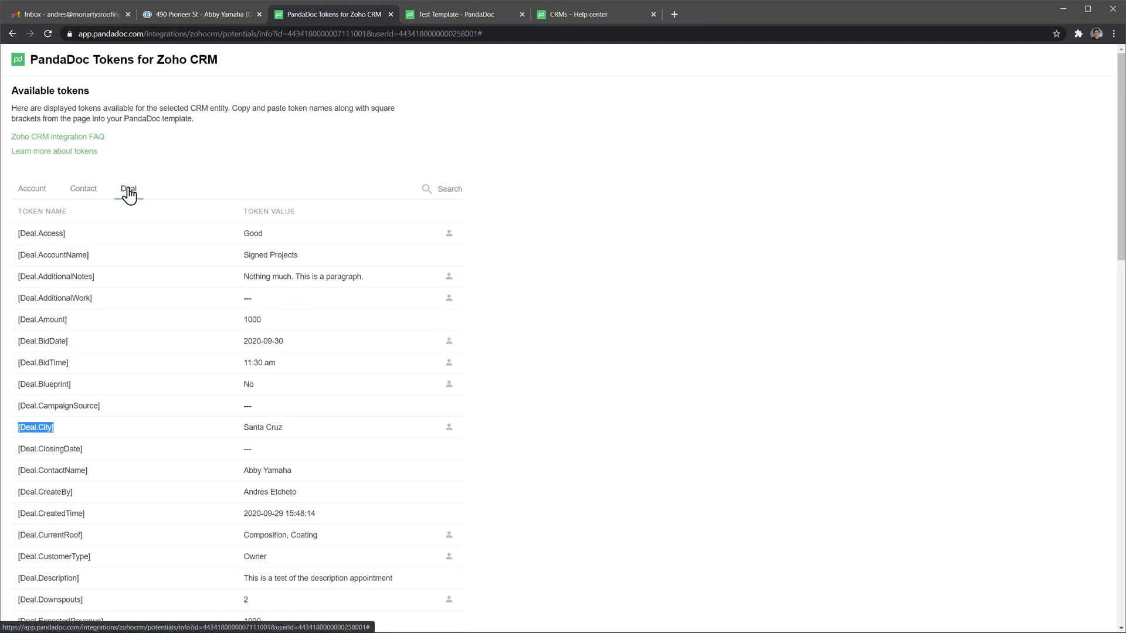
click(90, 473)
drag(90, 473, 22, 476)
key(ctrl+c)
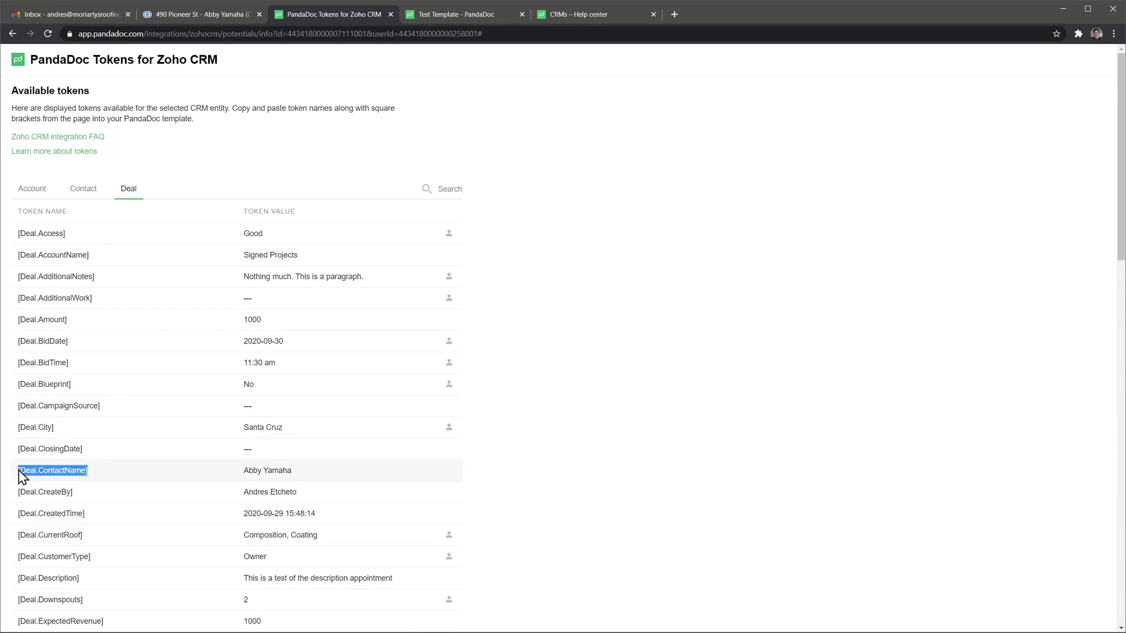
Paste [Deal.ContactName] after 'Customer:' in the template's signature section.
click(479, 17)
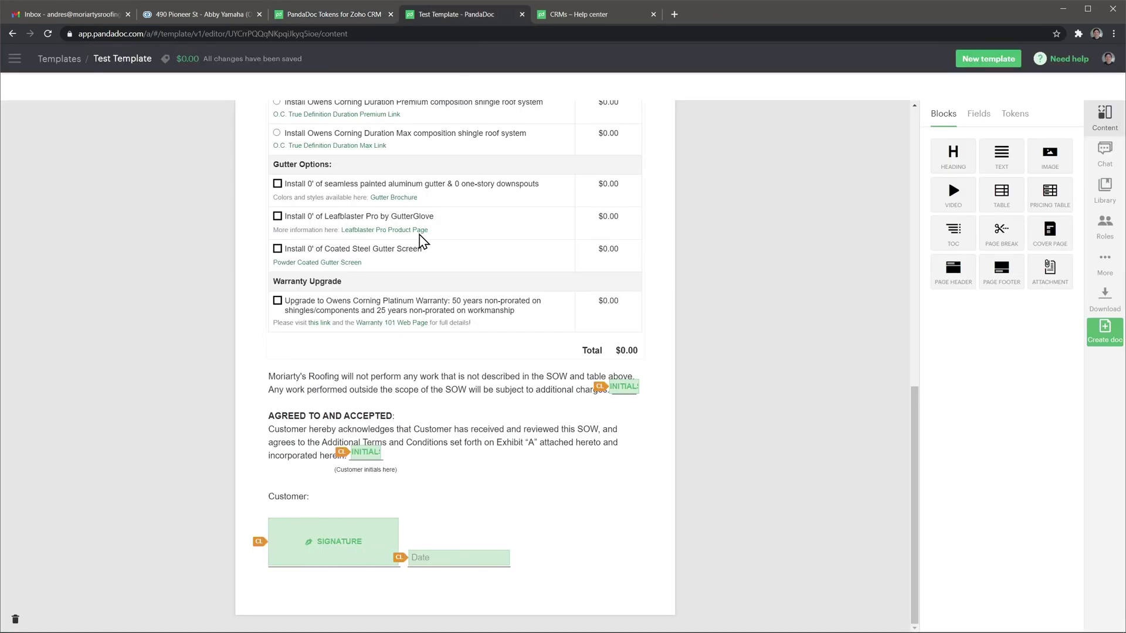
click(326, 498)
key(ctrl+v)
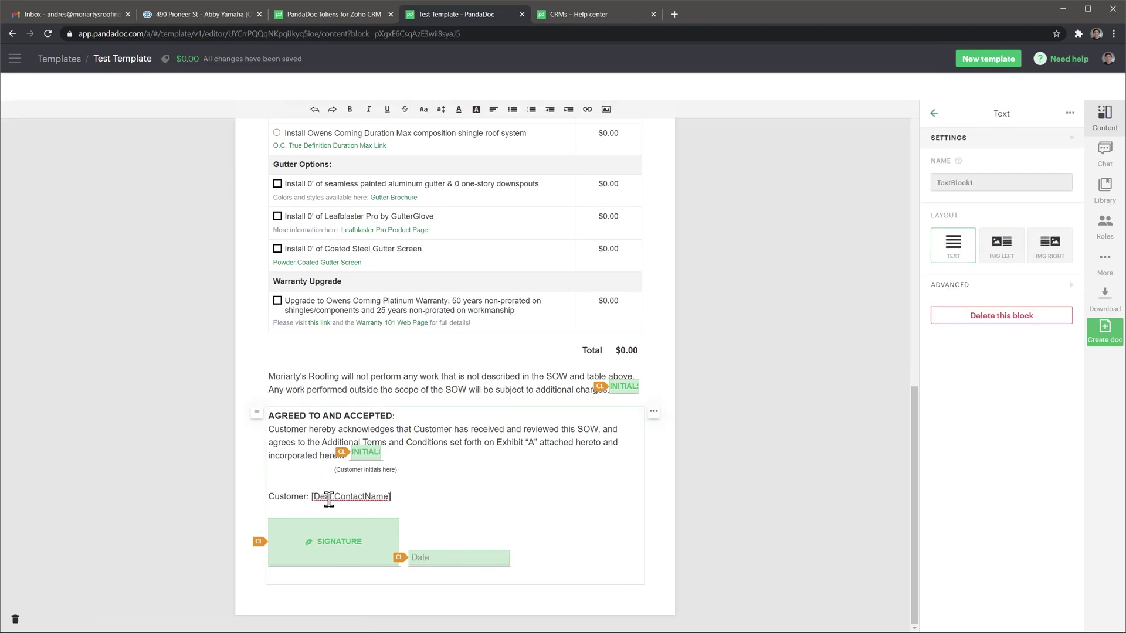
click(219, 483)
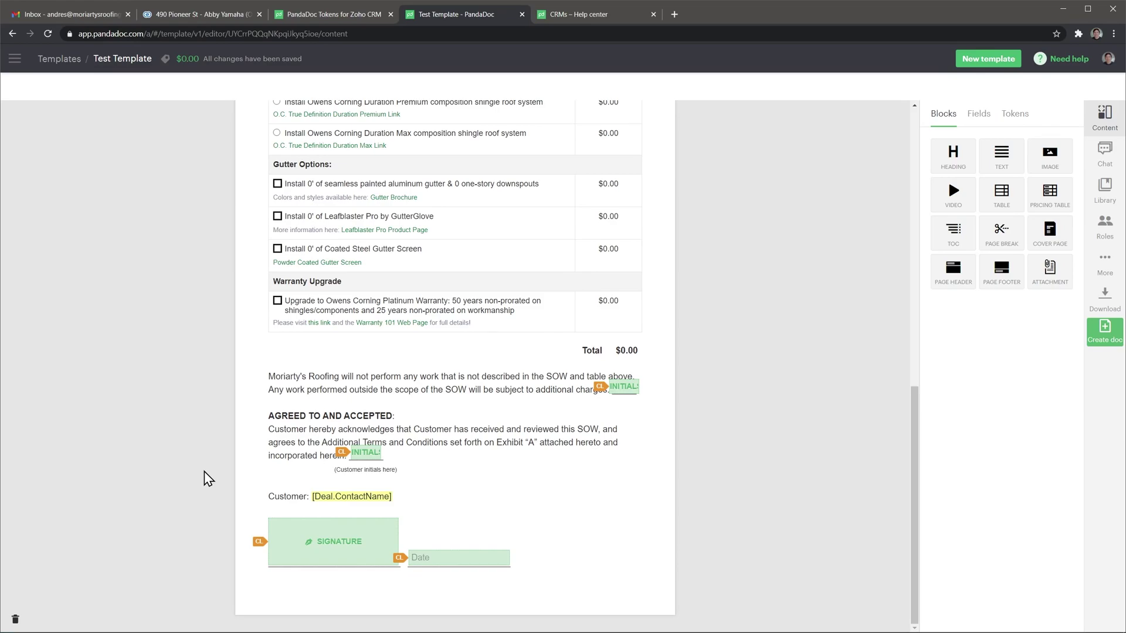
Go to the 490 Pioneer St opportunity and expand its PandaDoc actions menu.
click(230, 16)
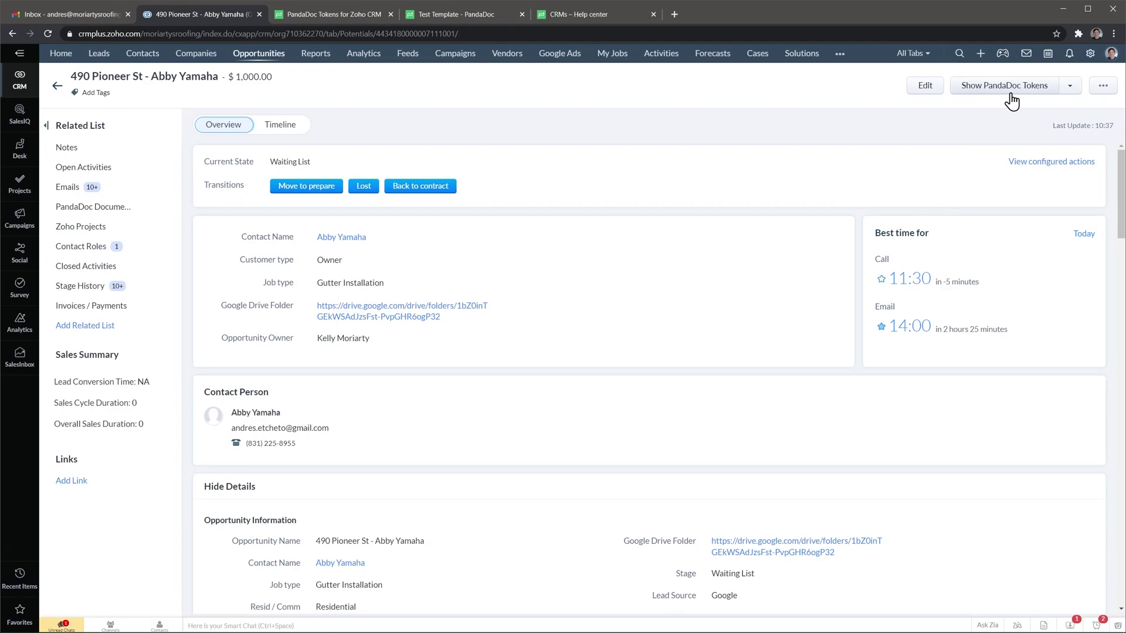
click(1069, 88)
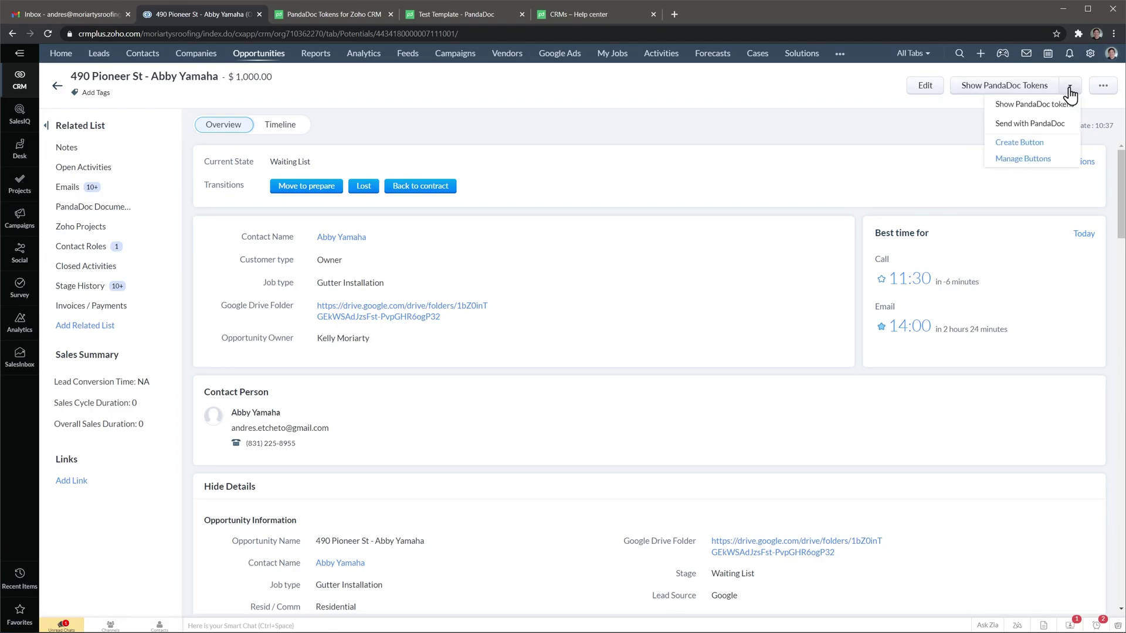
Create a document from Test Template with a contact as Client, replacing the default recipient, and open it.
click(1045, 125)
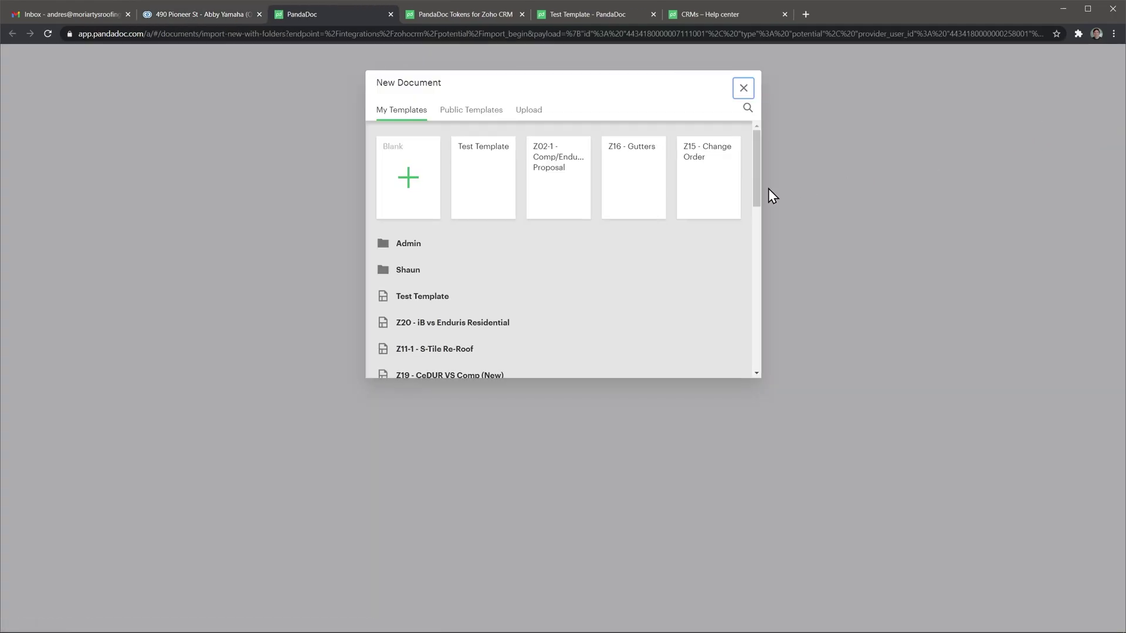
click(487, 202)
click(455, 217)
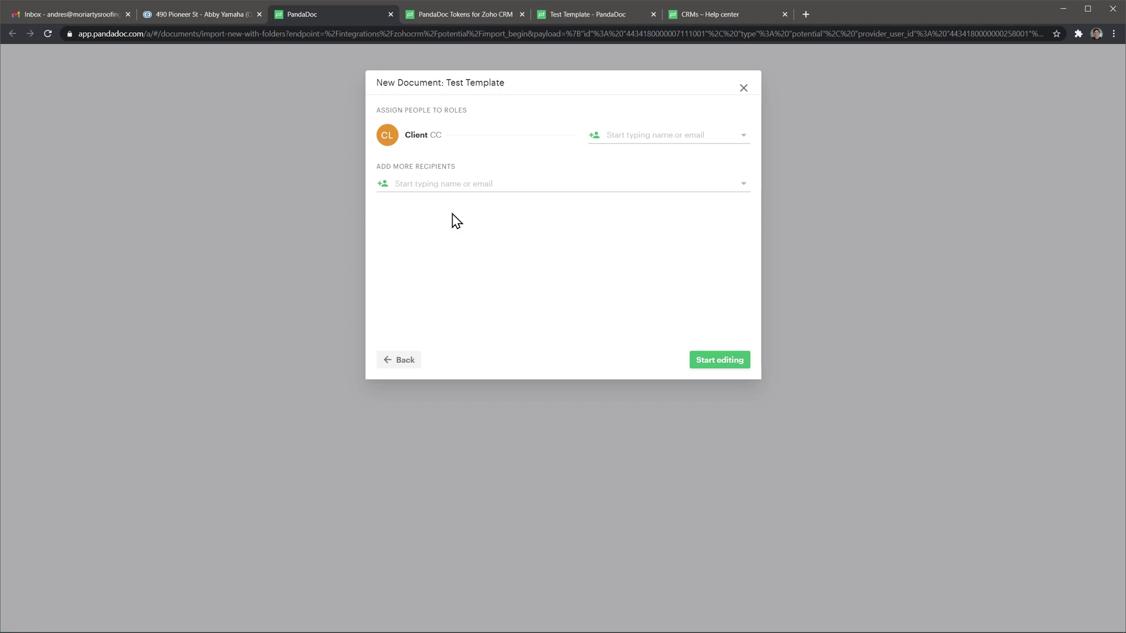
click(661, 136)
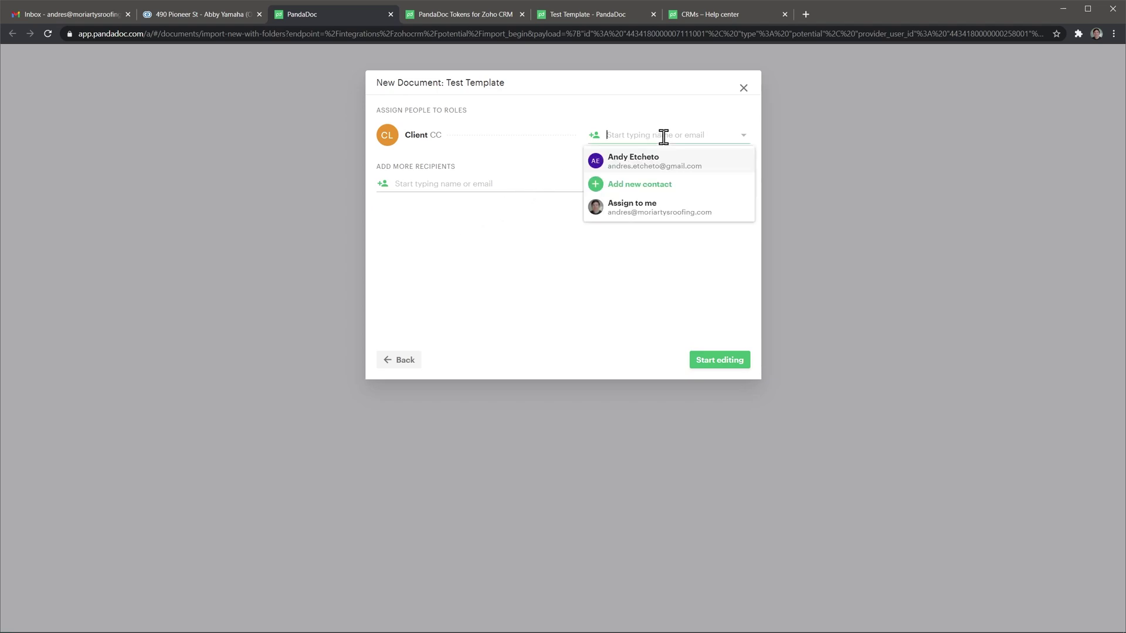
click(662, 167)
click(723, 360)
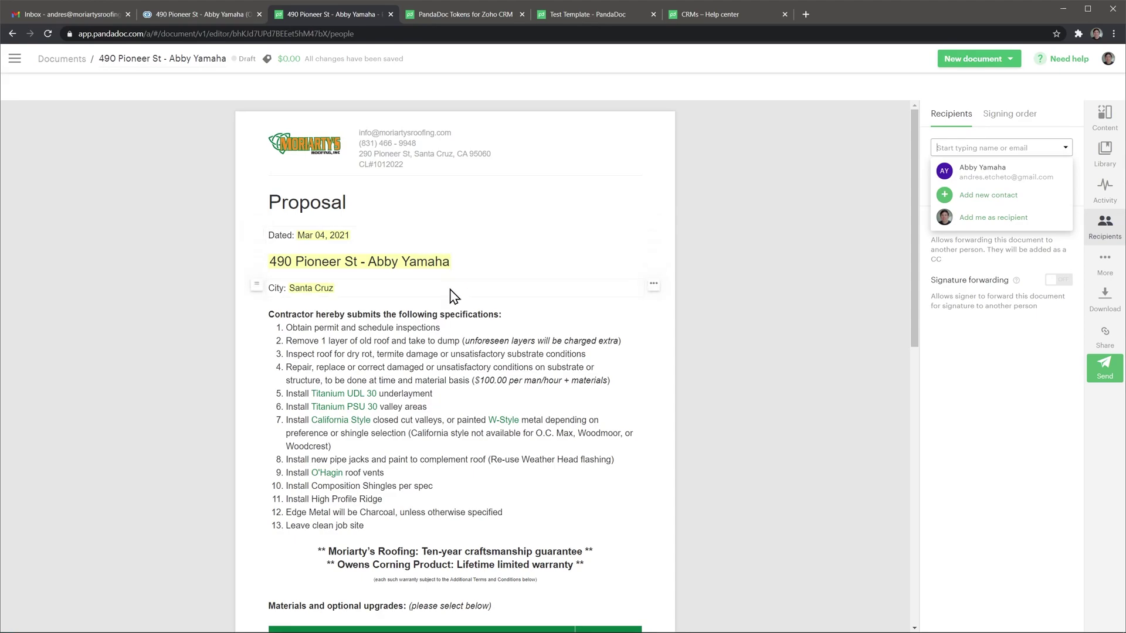
scroll(449, 289, down, 10)
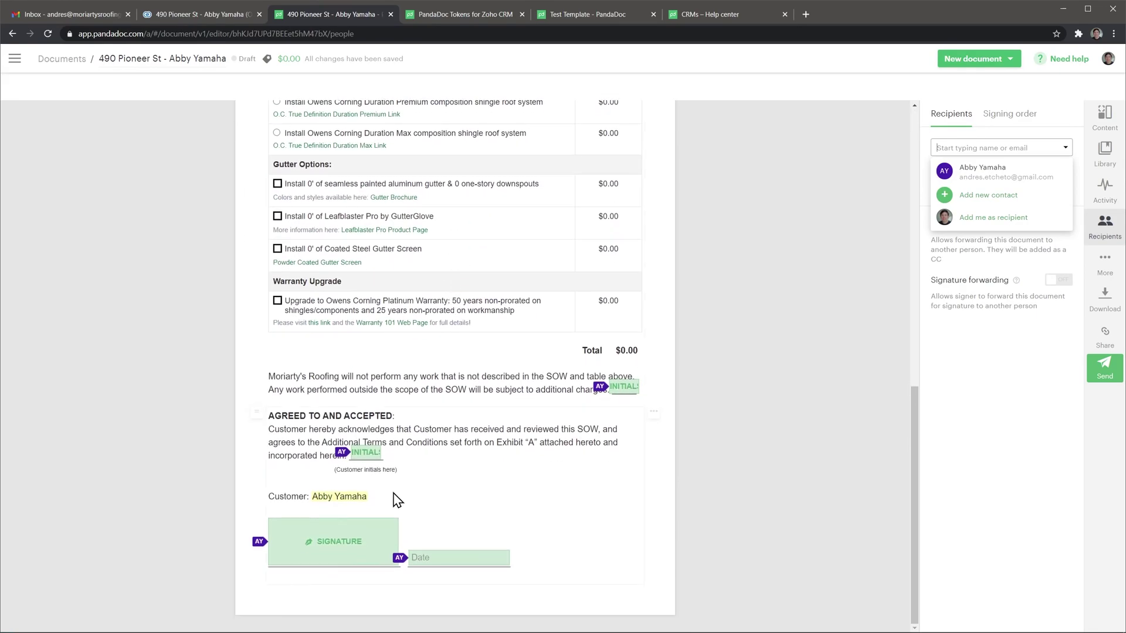